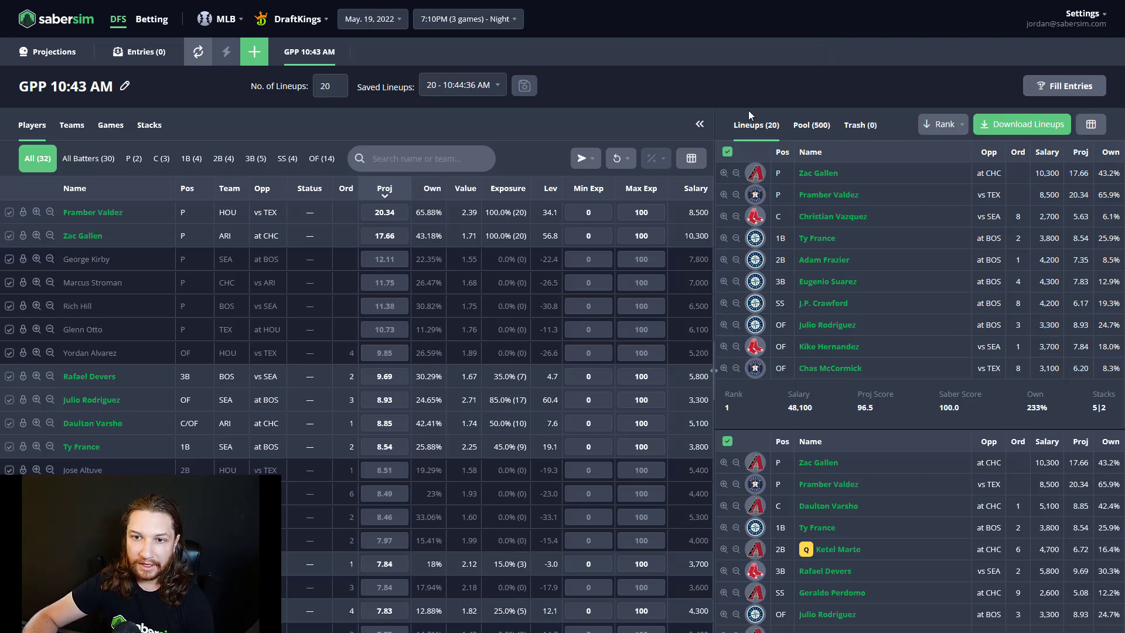
Upload the DKEntries CSV and fill all 95 entries with the saved 20 lineups
{"action": "left_click", "coordinate": [1059, 89]}
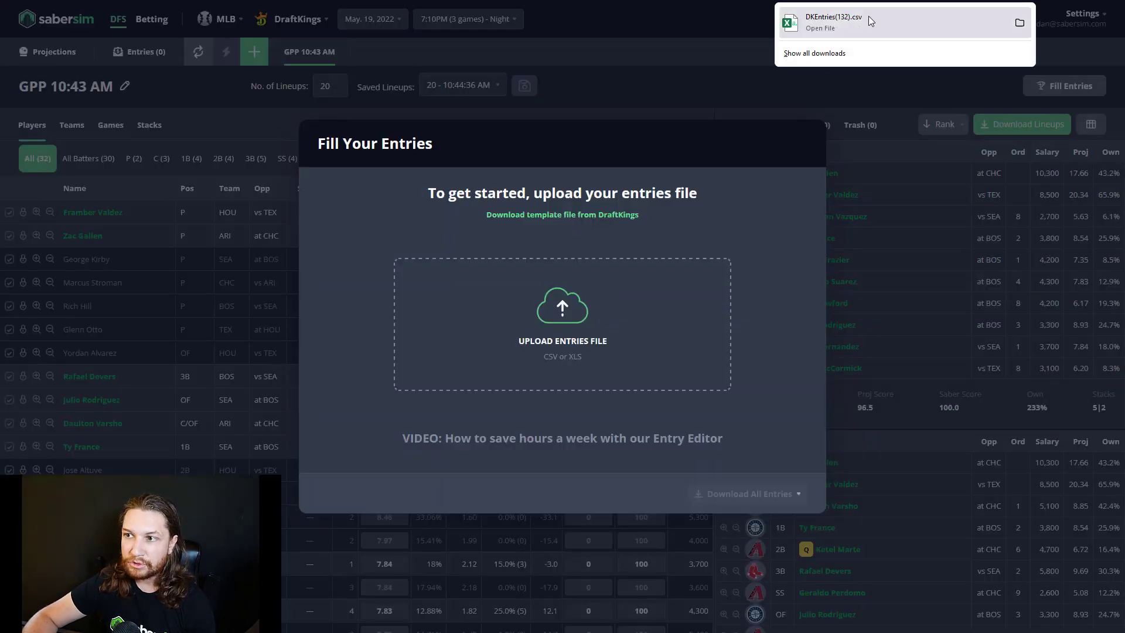
{"action": "left_click_drag", "start_coordinate": [861, 22], "coordinate": [563, 321]}
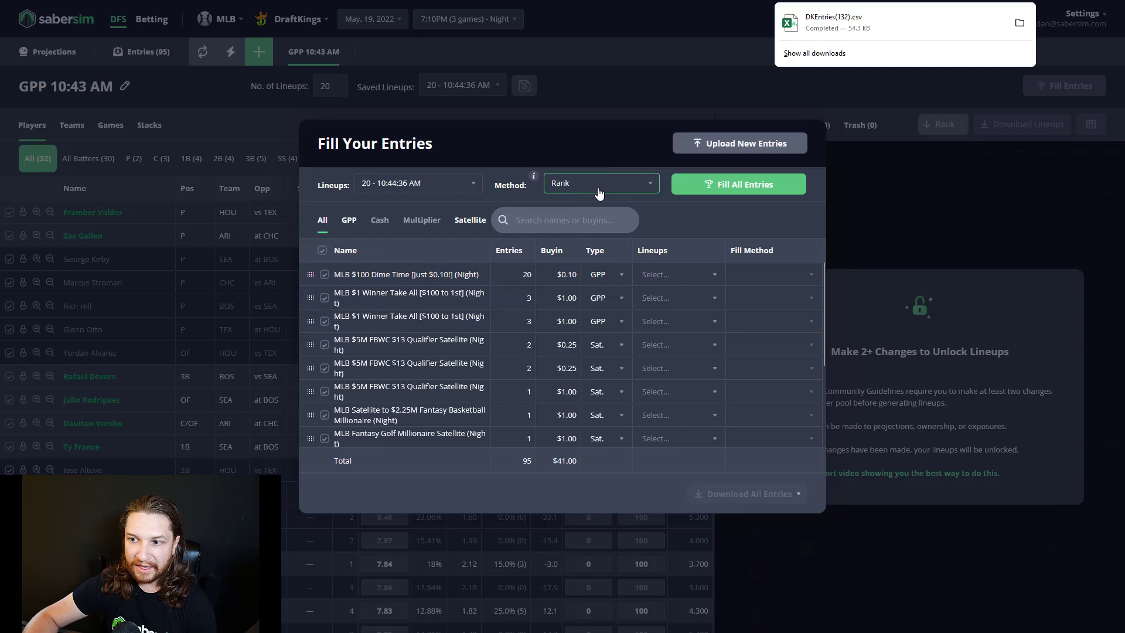
{"action": "left_click", "coordinate": [730, 187]}
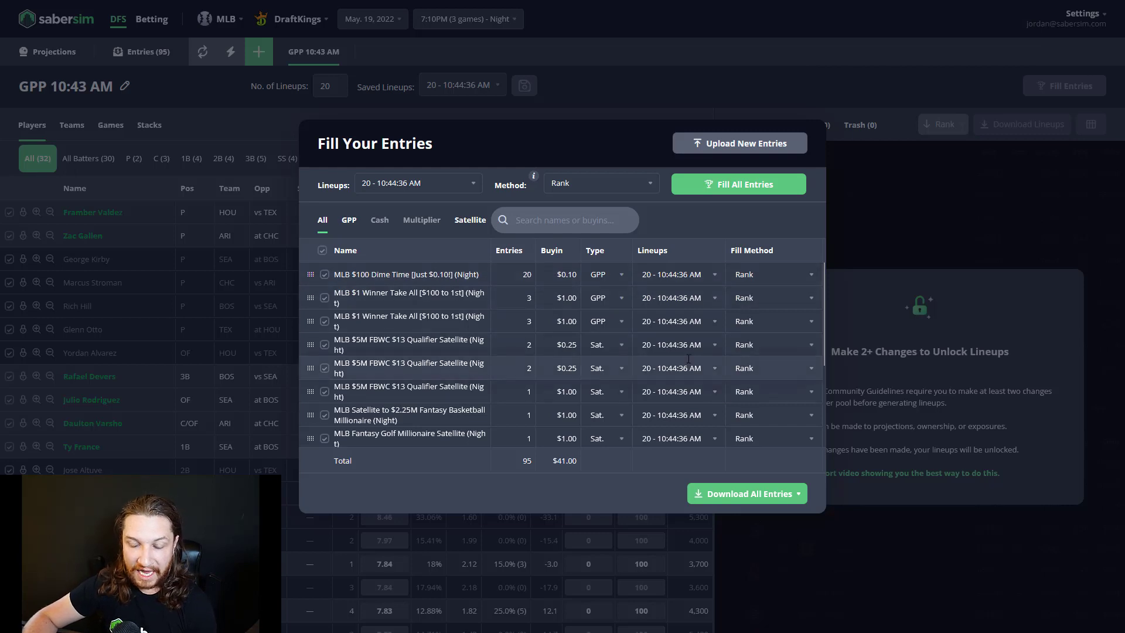
Download the filled entries CSV and upload it to DraftKings
{"action": "left_click", "coordinate": [746, 495]}
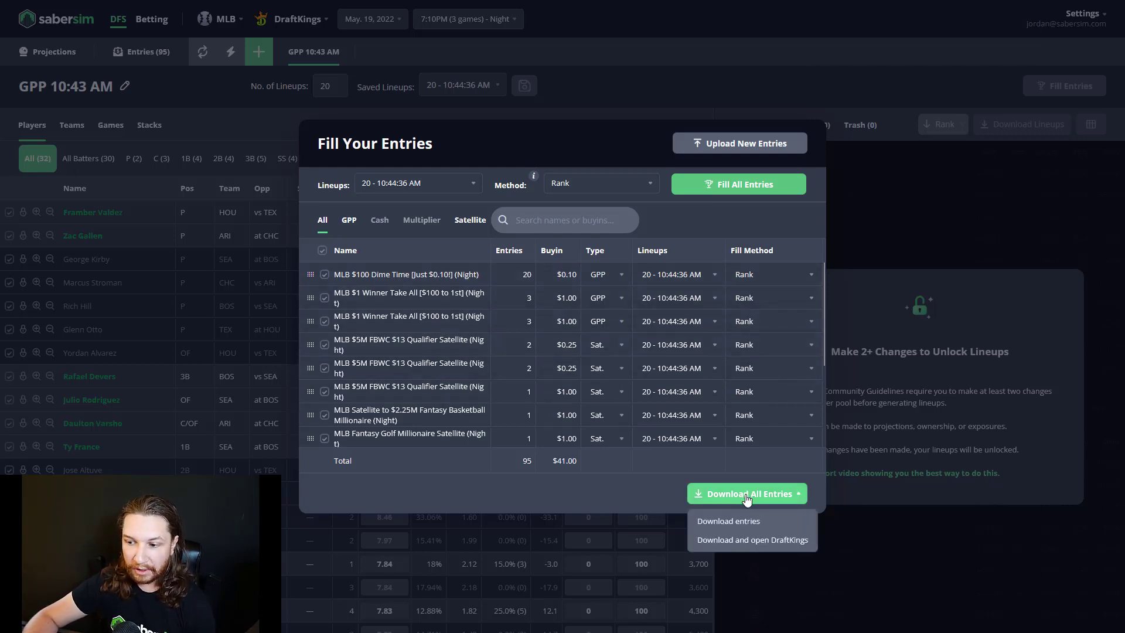
{"action": "left_click", "coordinate": [755, 541]}
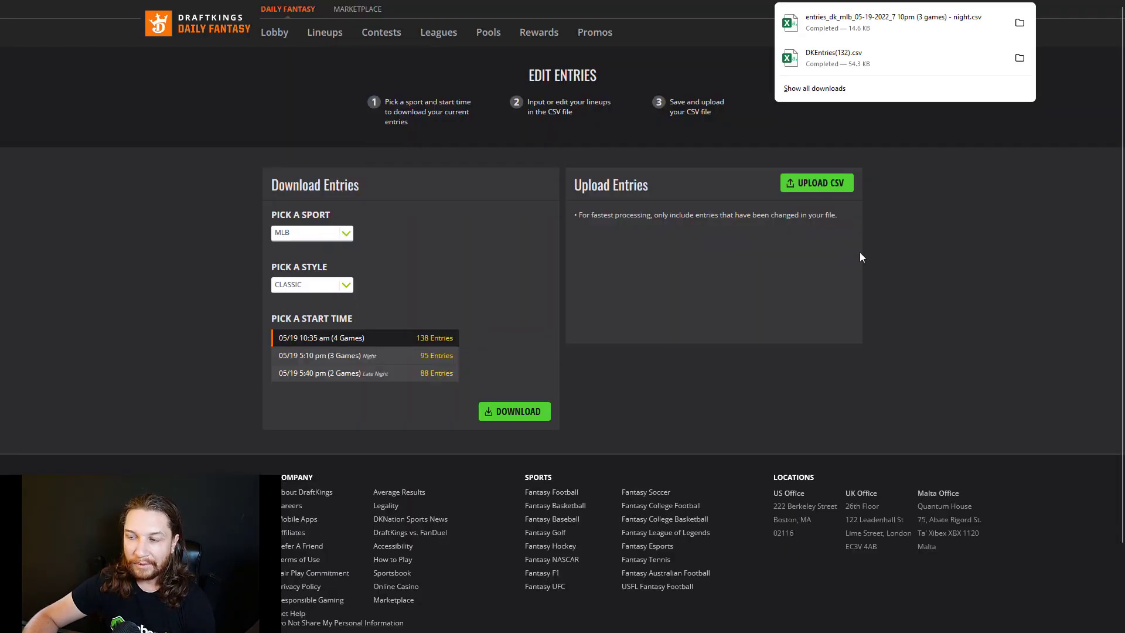
{"action": "left_click", "coordinate": [859, 251]}
{"action": "left_click", "coordinate": [816, 182]}
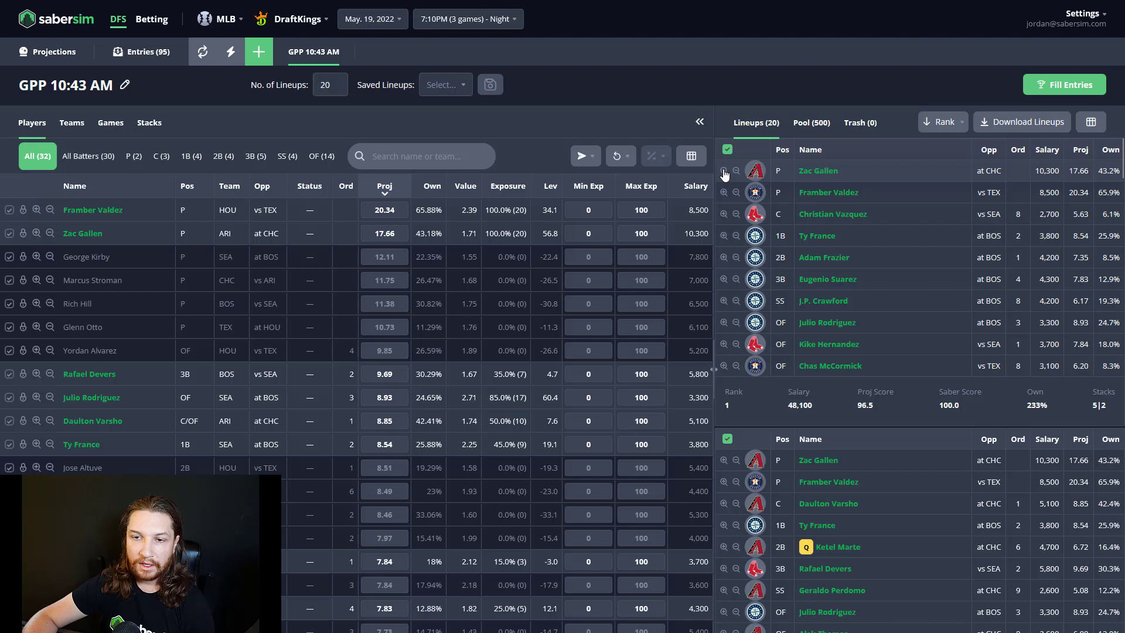
Open the Entries (95) manager to view player exposure across entries
{"action": "left_click", "coordinate": [1020, 122]}
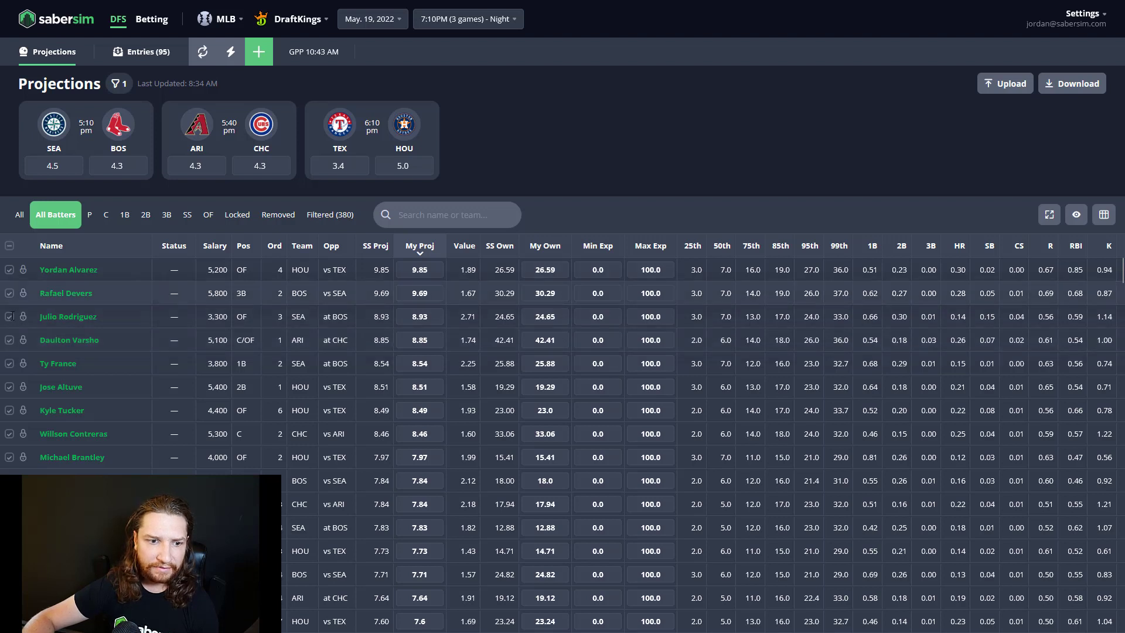
Uncheck Daulton Varsho, the ARI C/OF priced at 5,100, on the Projections page
{"action": "left_click", "coordinate": [9, 340]}
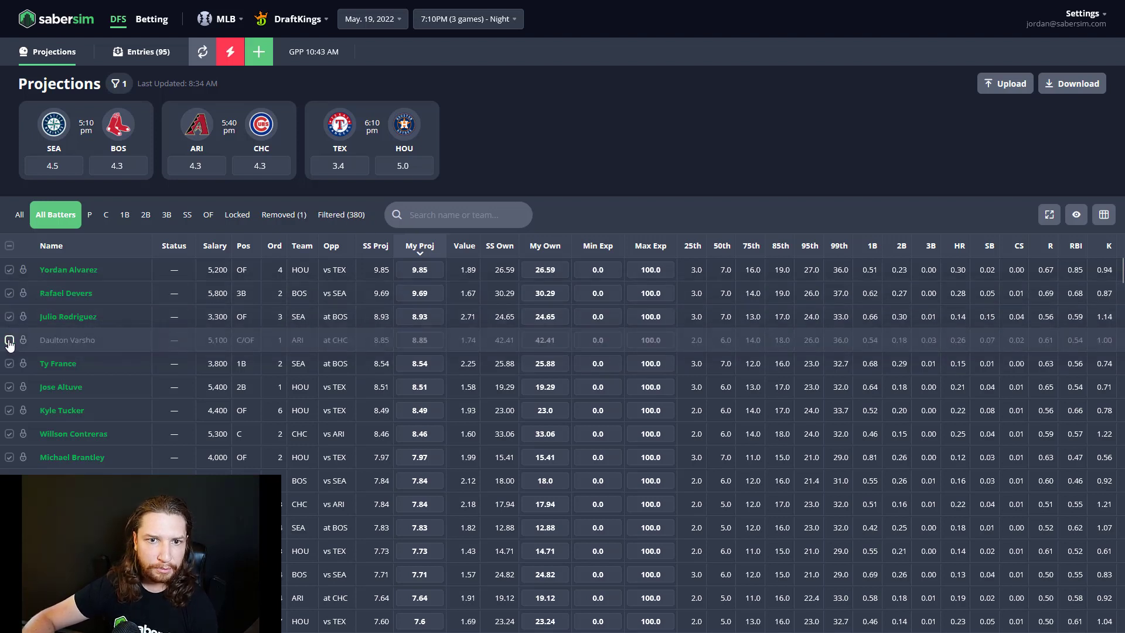
Quick Swap Daulton Varsho out of his lineups using Best Available players
{"action": "left_click", "coordinate": [230, 58]}
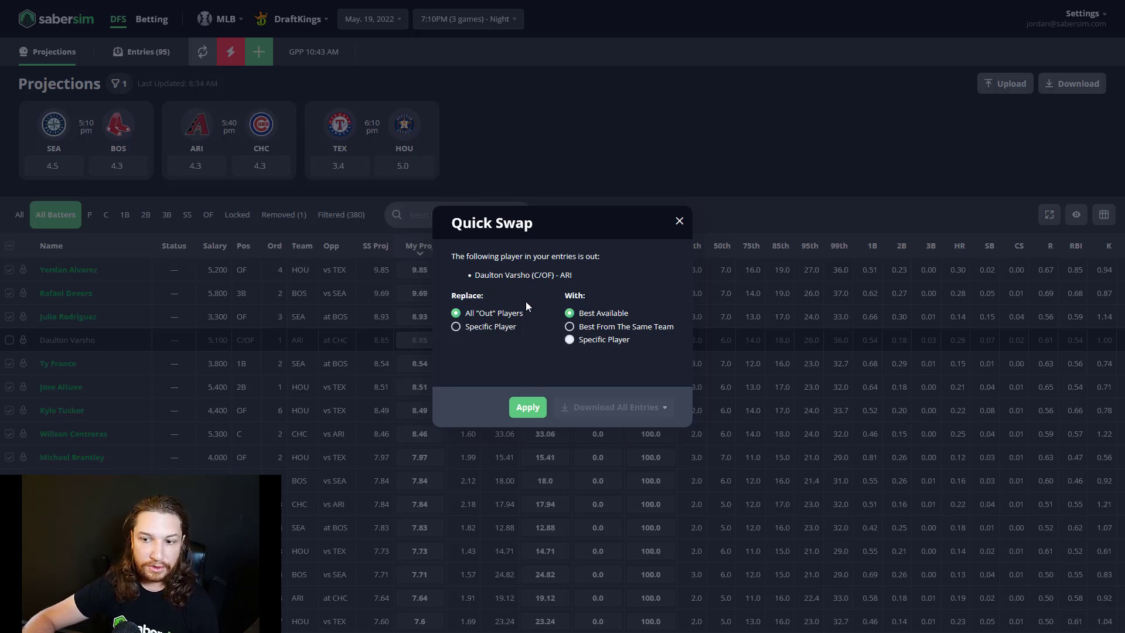
{"action": "left_click", "coordinate": [603, 328]}
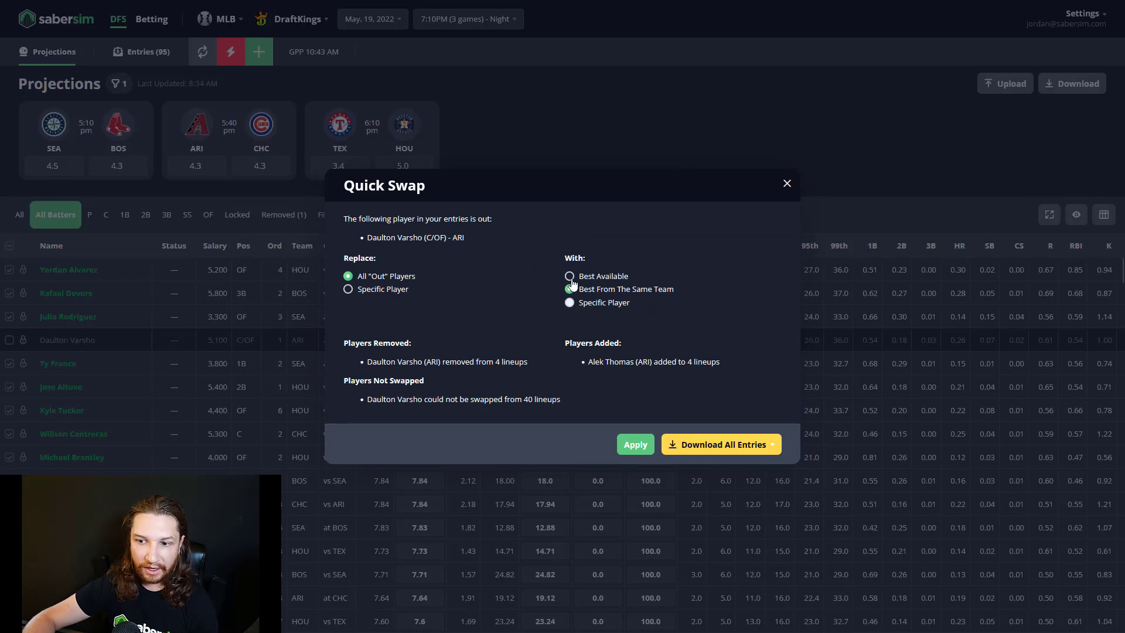
{"action": "left_click", "coordinate": [596, 279]}
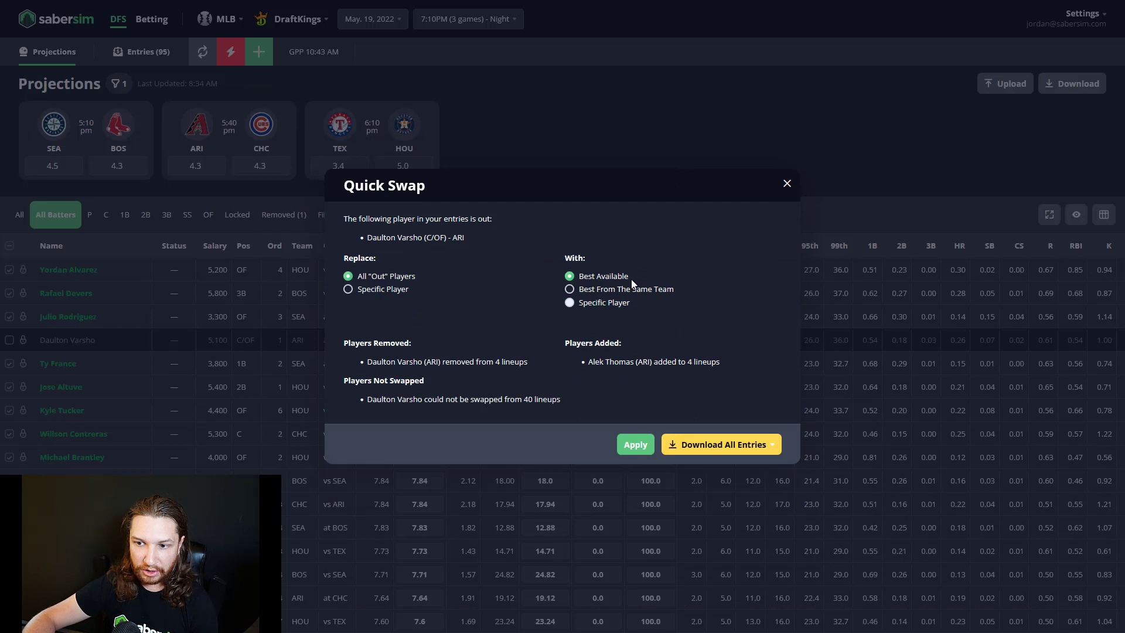
{"action": "left_click", "coordinate": [635, 444]}
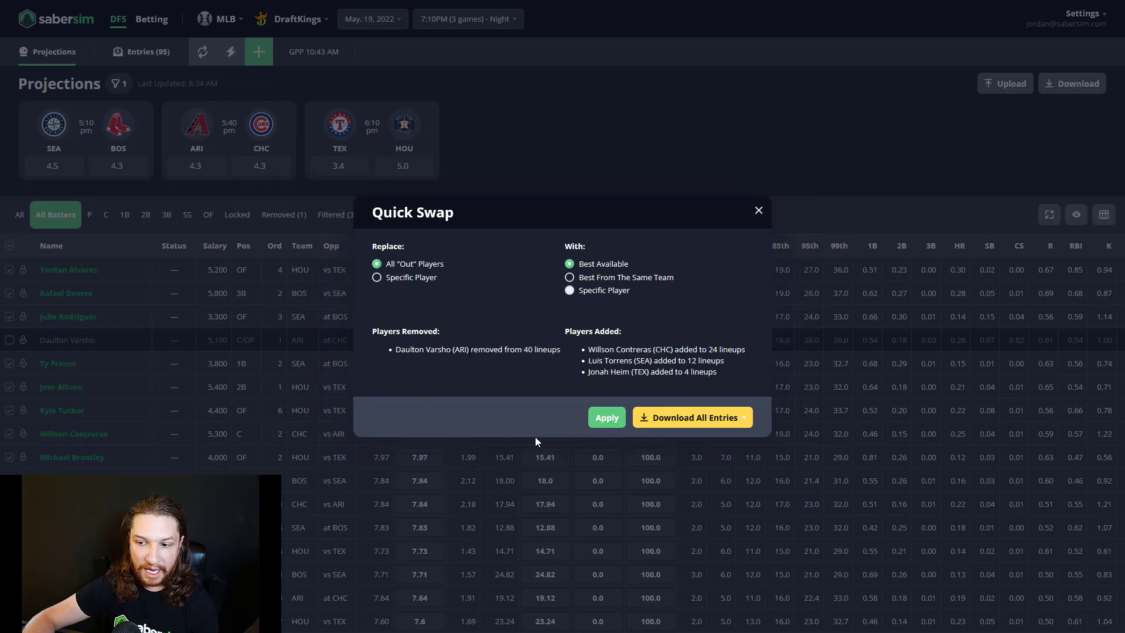
Download the updated entries and upload the CSV to DraftKings
{"action": "left_click", "coordinate": [694, 417]}
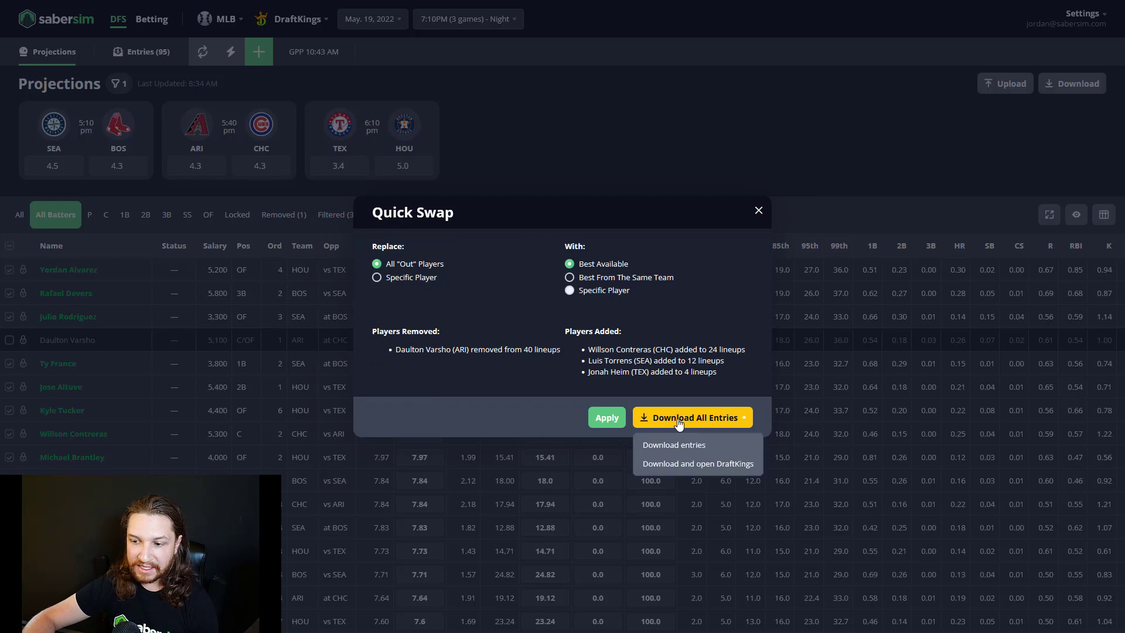
{"action": "left_click", "coordinate": [692, 464]}
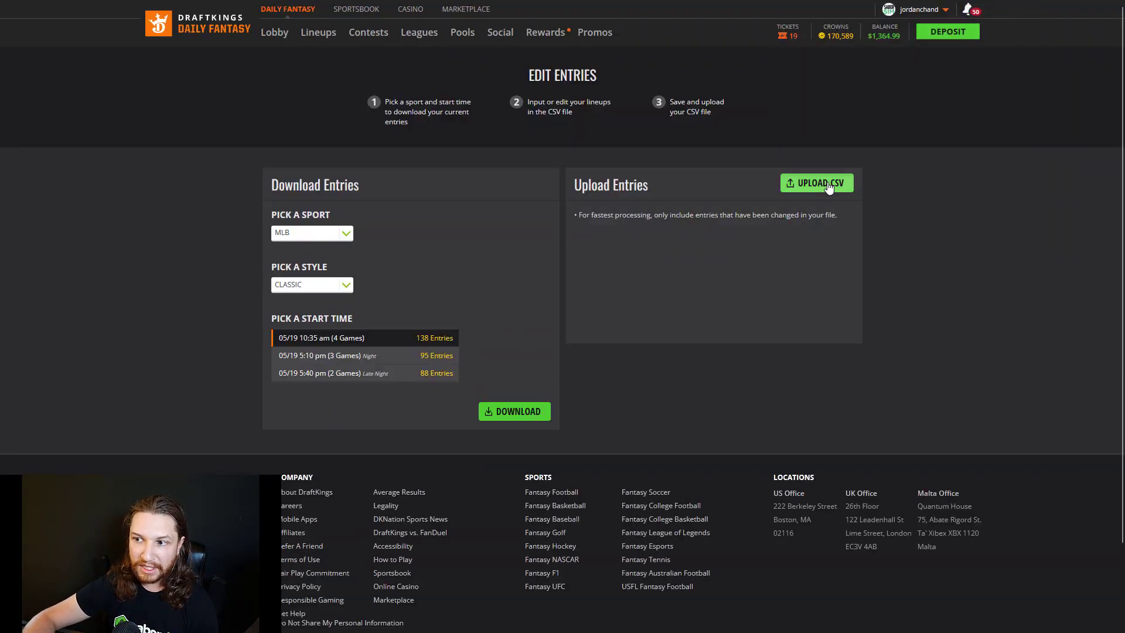
{"action": "left_click", "coordinate": [817, 183]}
{"action": "double_click", "coordinate": [206, 119]}
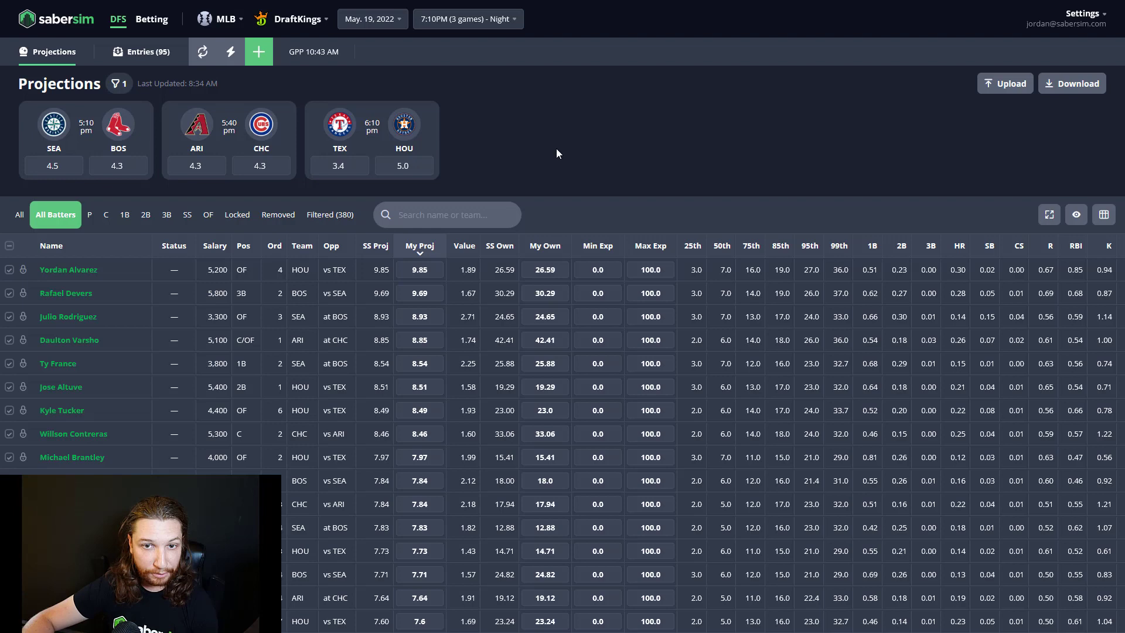
Review the Late Swap Settings, re-enable Late Swap, and build 20 late-swap lineups
{"action": "left_click", "coordinate": [259, 52]}
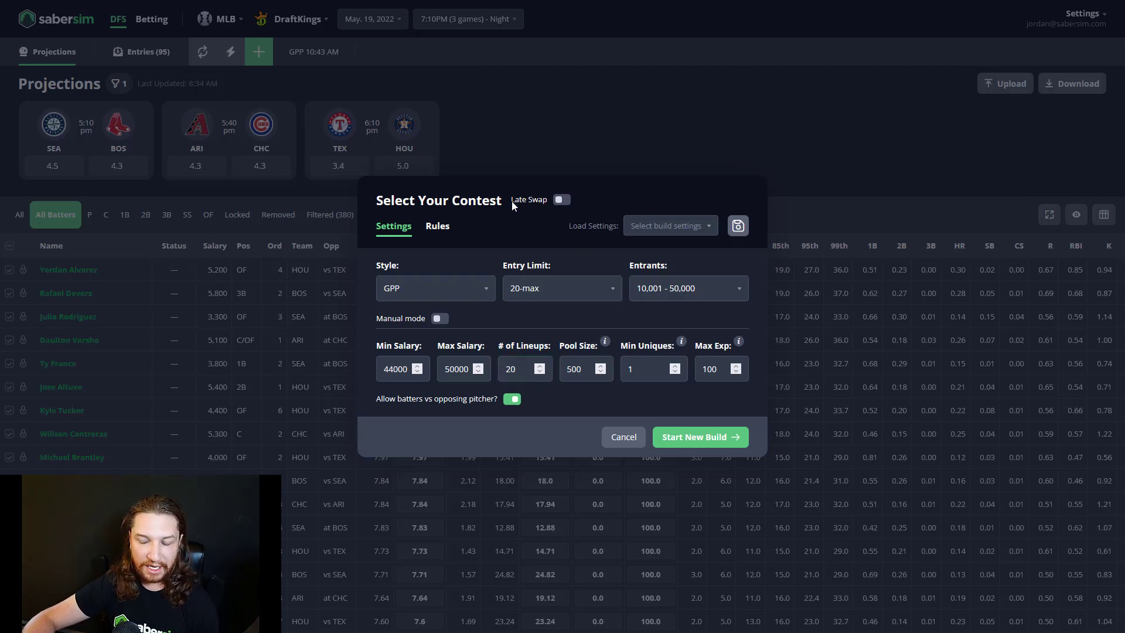
{"action": "left_click", "coordinate": [555, 202]}
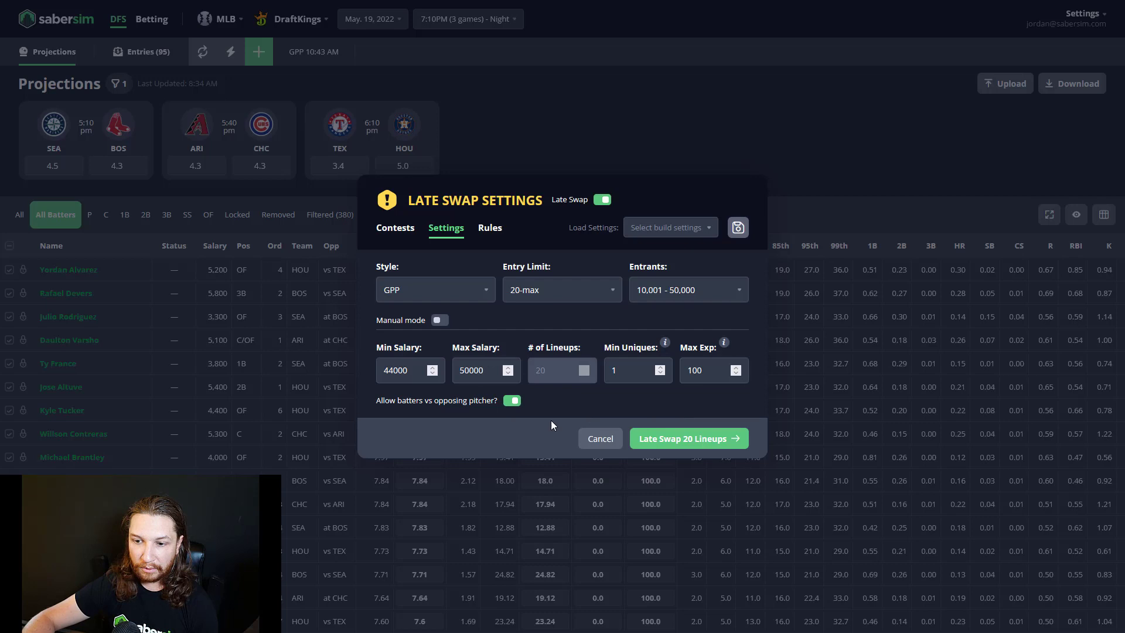
{"action": "left_click", "coordinate": [439, 320]}
{"action": "left_click", "coordinate": [440, 272]}
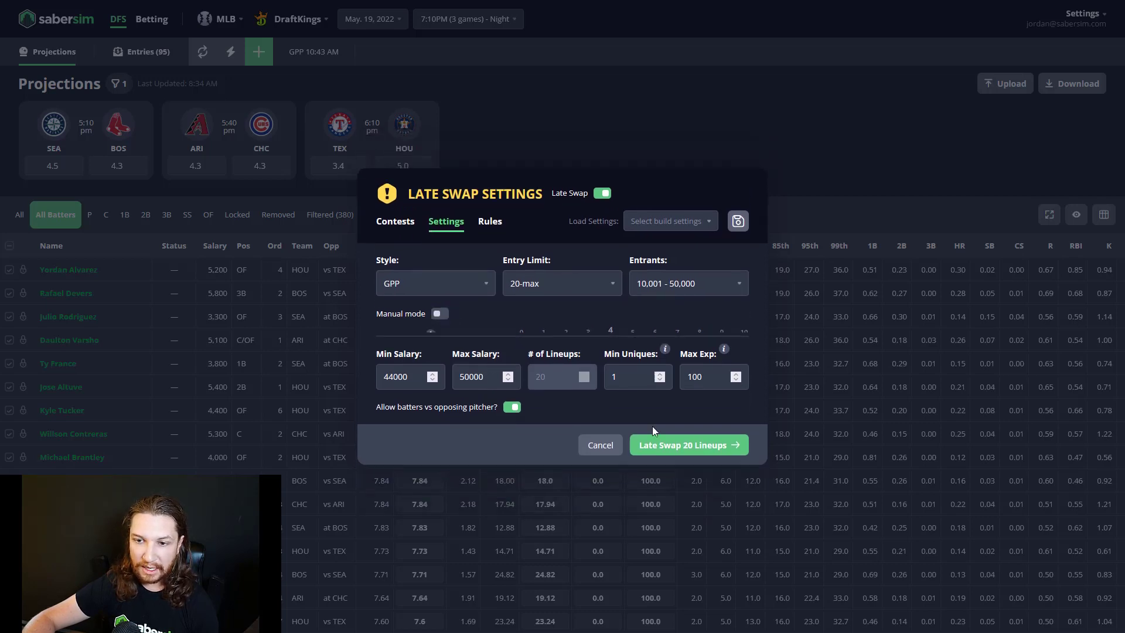
{"action": "left_click", "coordinate": [396, 233]}
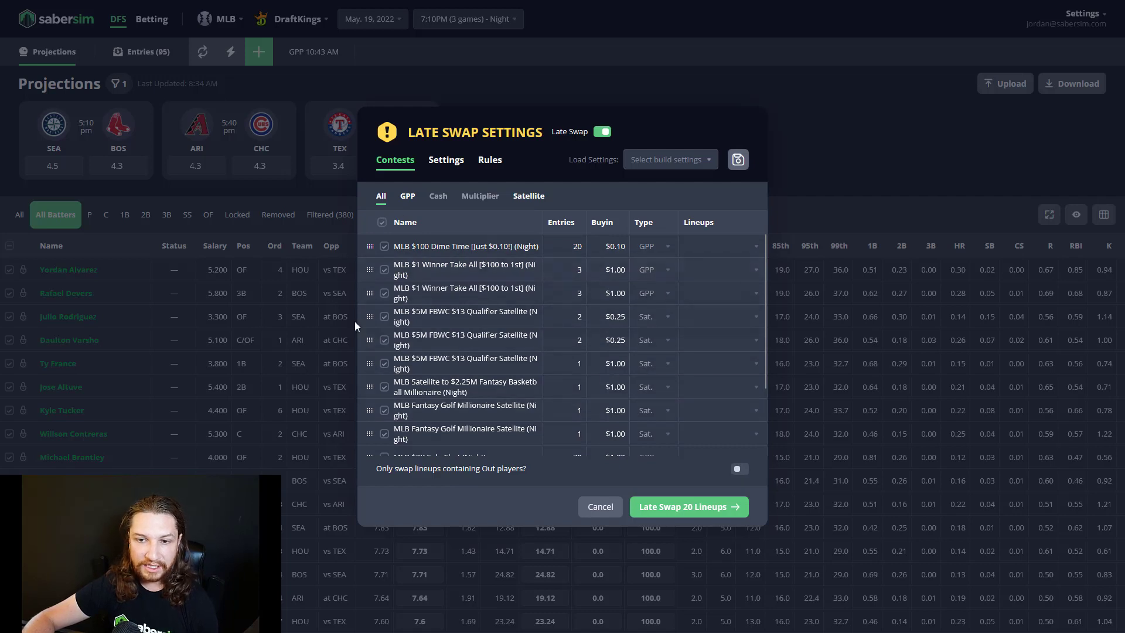
{"action": "left_click", "coordinate": [439, 175]}
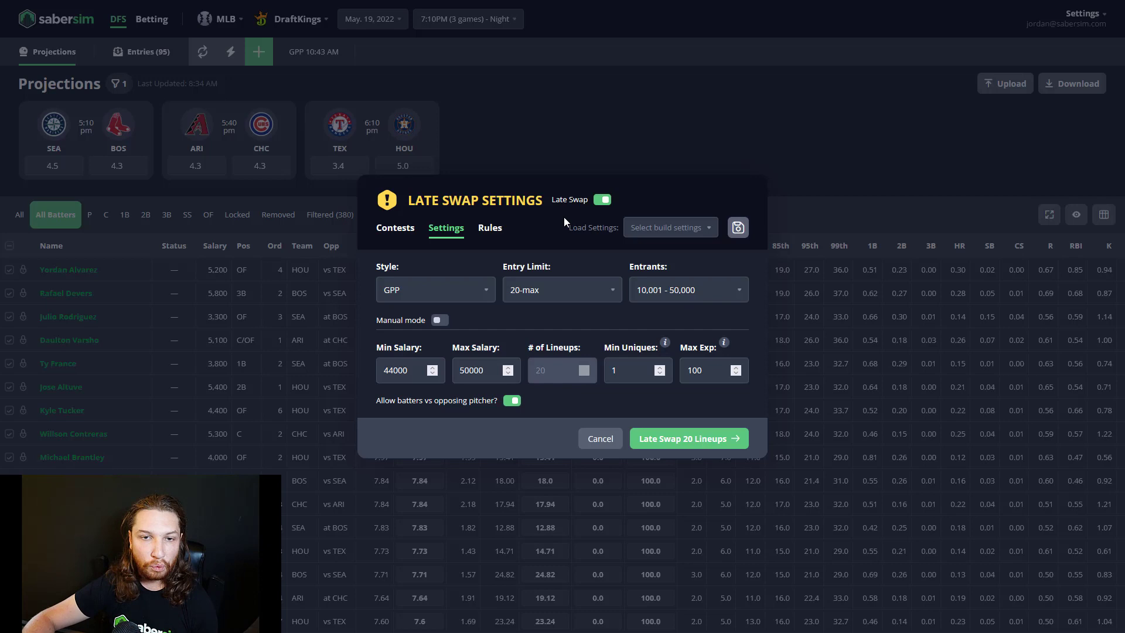
{"action": "left_click", "coordinate": [602, 200]}
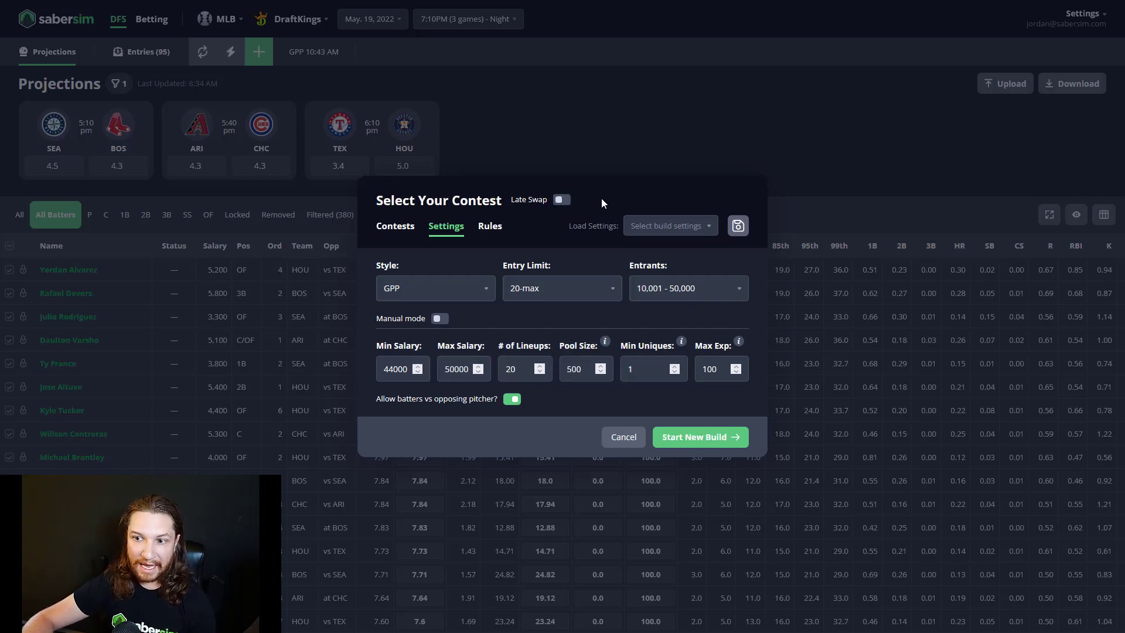
{"action": "left_click", "coordinate": [562, 200]}
{"action": "left_click", "coordinate": [653, 55]}
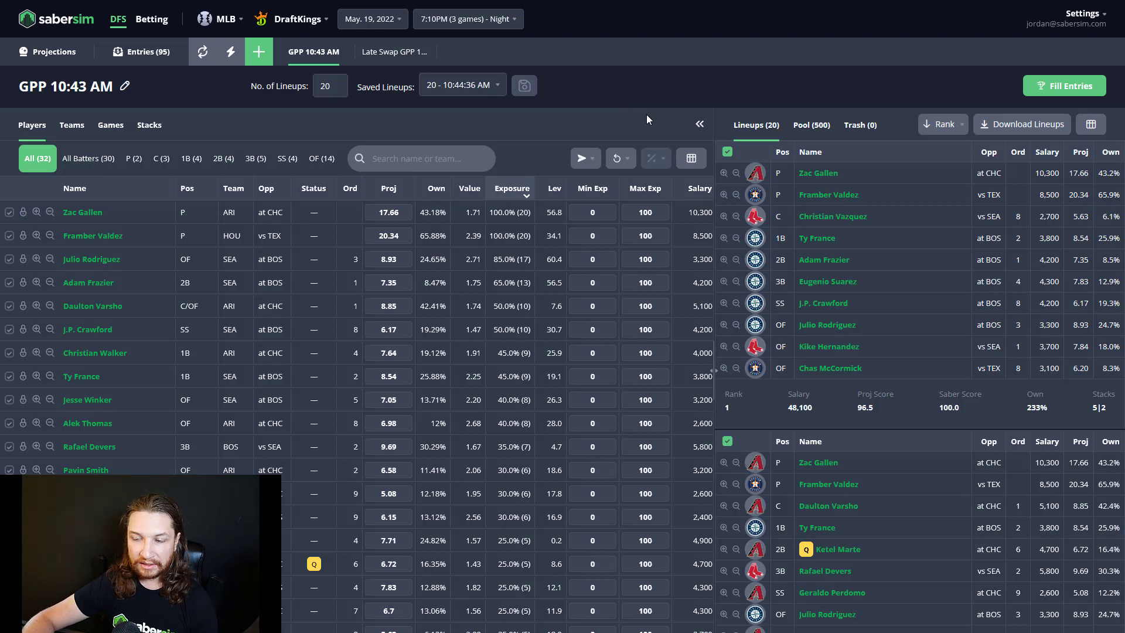
Set Zac Gallen's max exposure to 60
{"action": "left_click", "coordinate": [647, 212]}
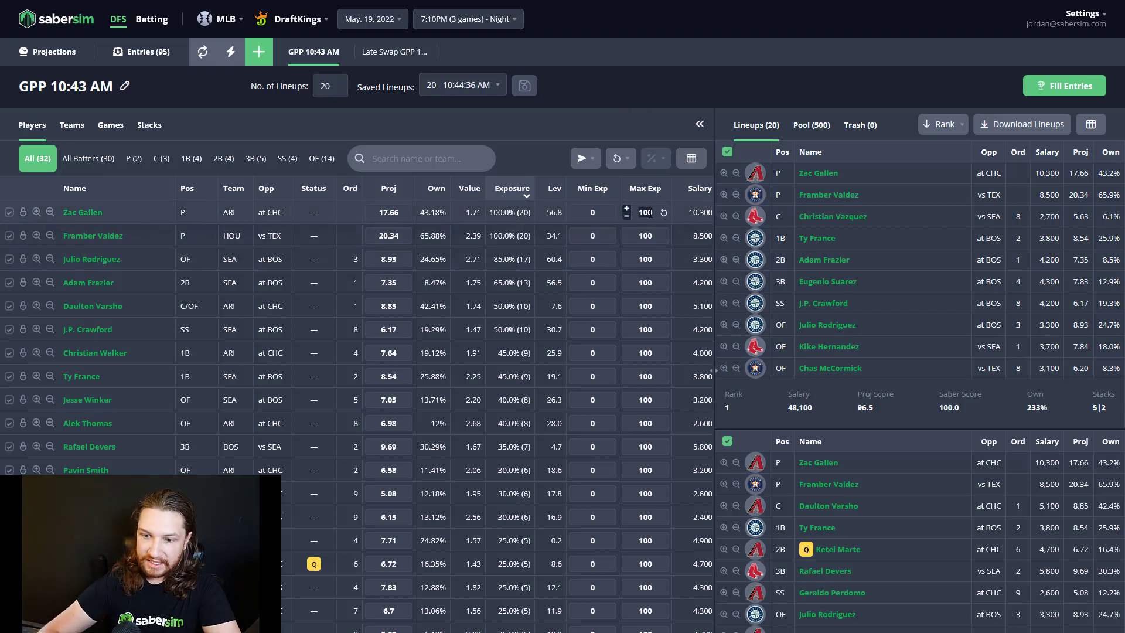
{"action": "type", "text": "60"}
{"action": "left_click", "coordinate": [701, 103]}
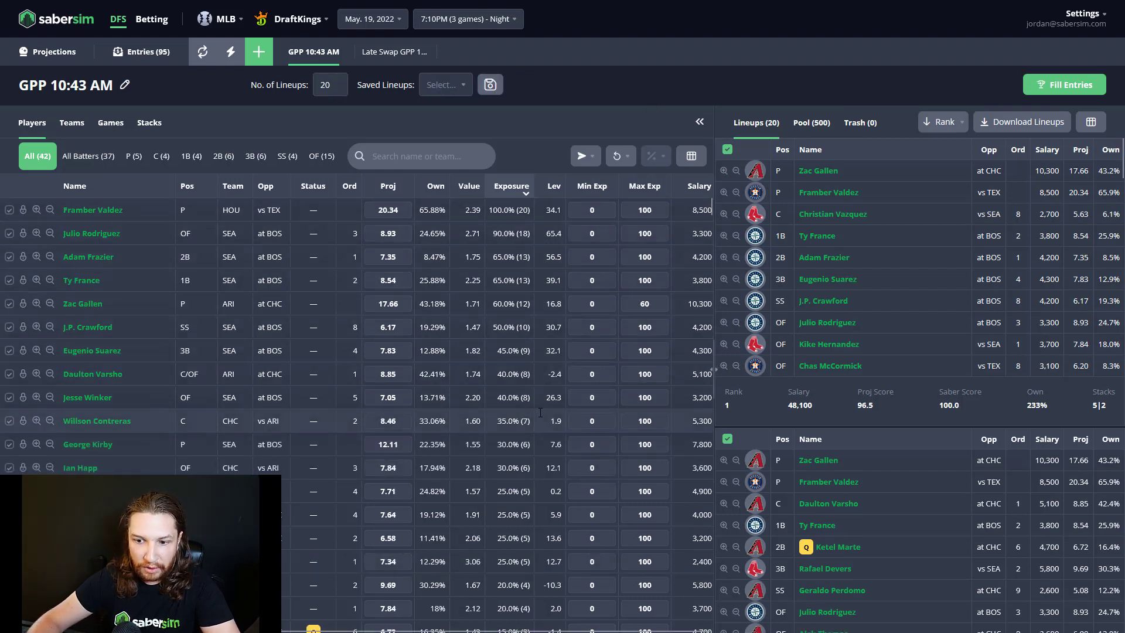
Set Jesse Winker's min exposure to 50 and Julio Rodriguez's projection to 7.0
{"action": "left_click", "coordinate": [587, 398]}
{"action": "type", "text": "50"}
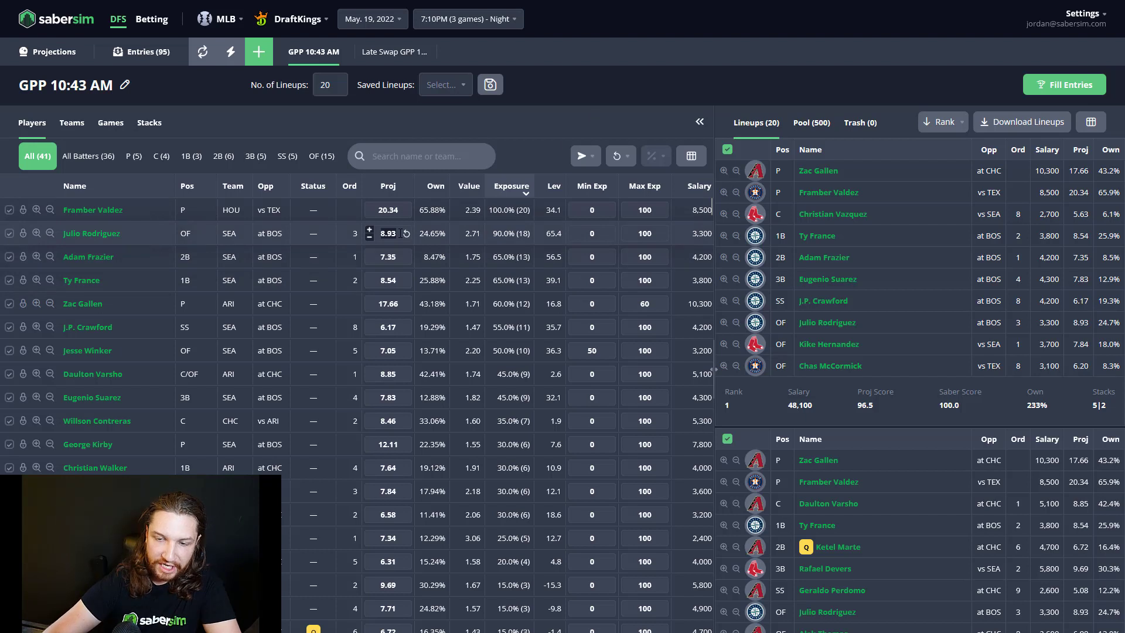
{"action": "type", "text": "7.0"}
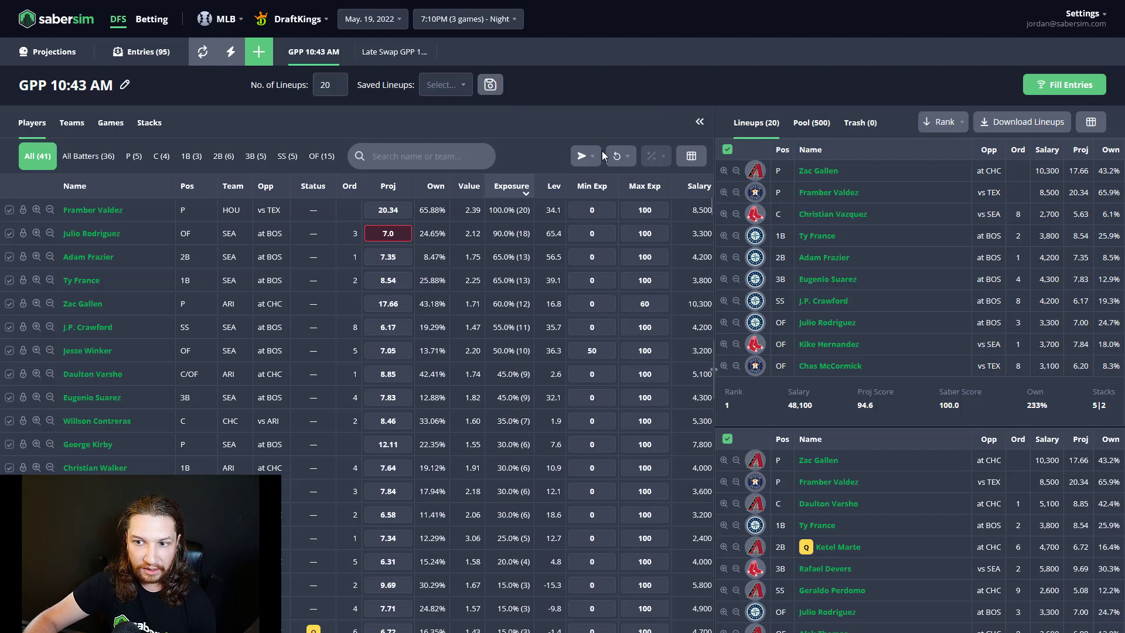
Send both projections and exposures home, confirming the overwrite of custom values
{"action": "left_click", "coordinate": [588, 160]}
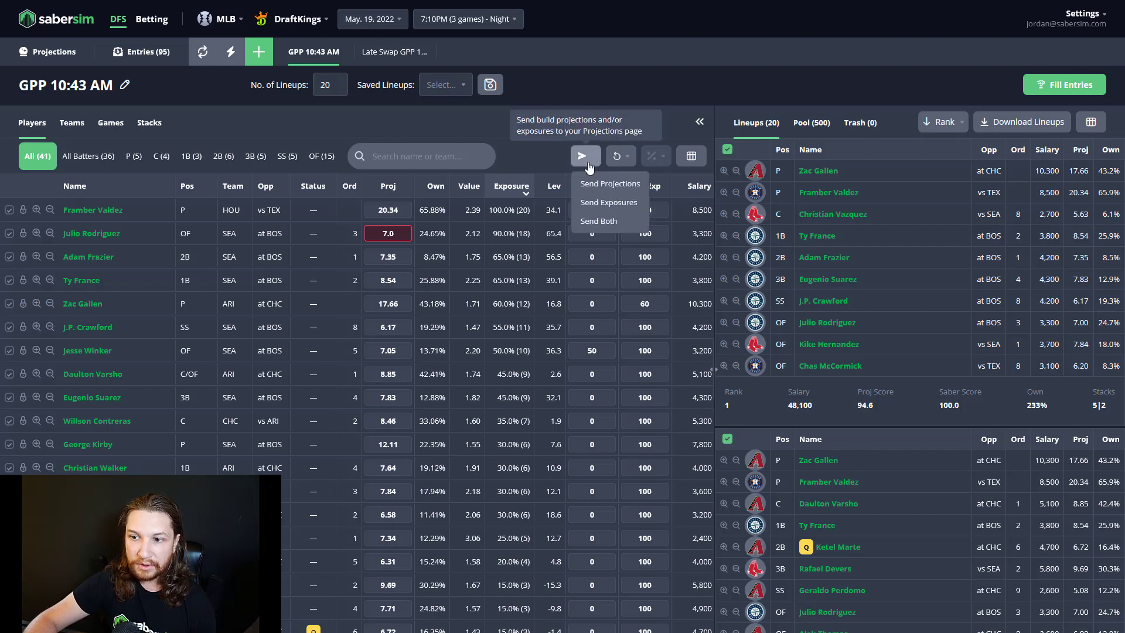
{"action": "left_click", "coordinate": [606, 226]}
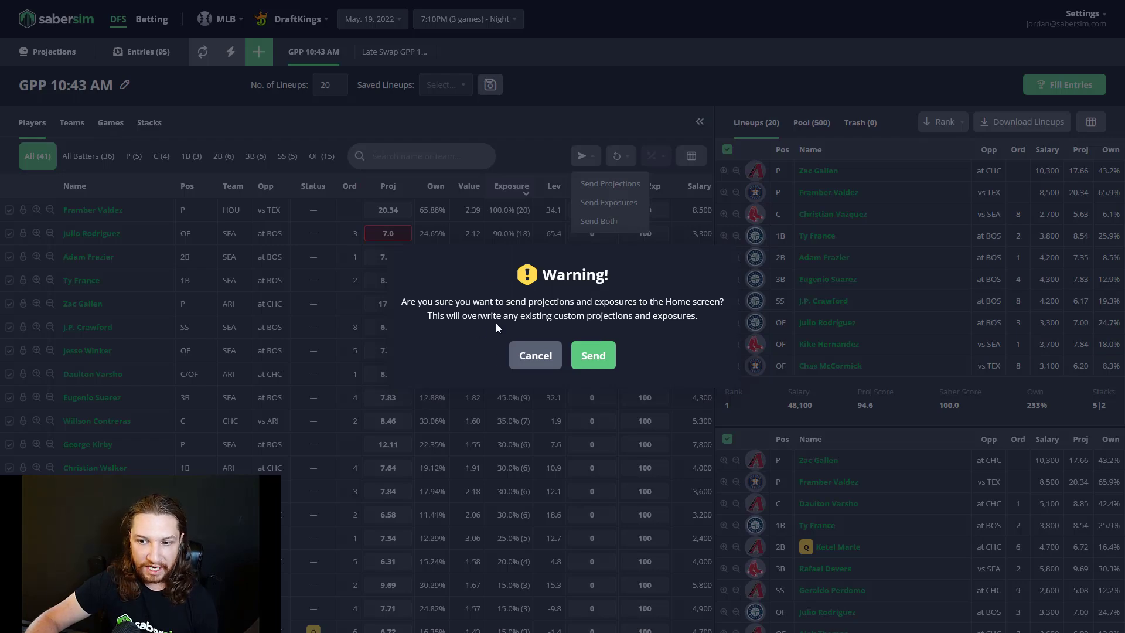
{"action": "left_click", "coordinate": [601, 364]}
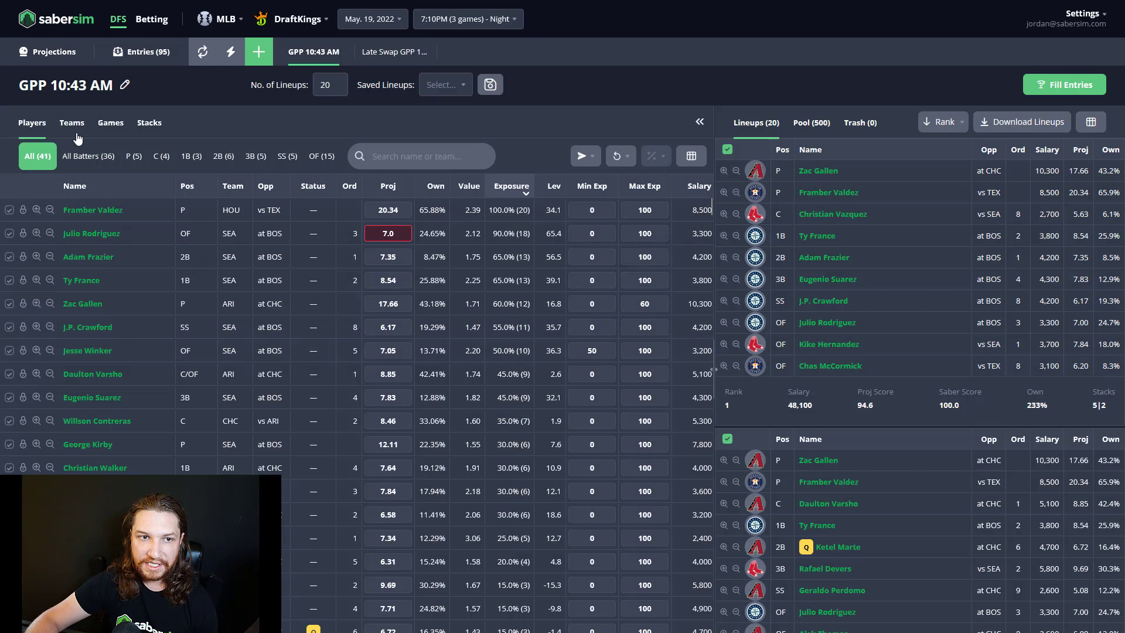
On the Projections home screen, sort players by Min Exp, then by My Proj
{"action": "left_click", "coordinate": [59, 52]}
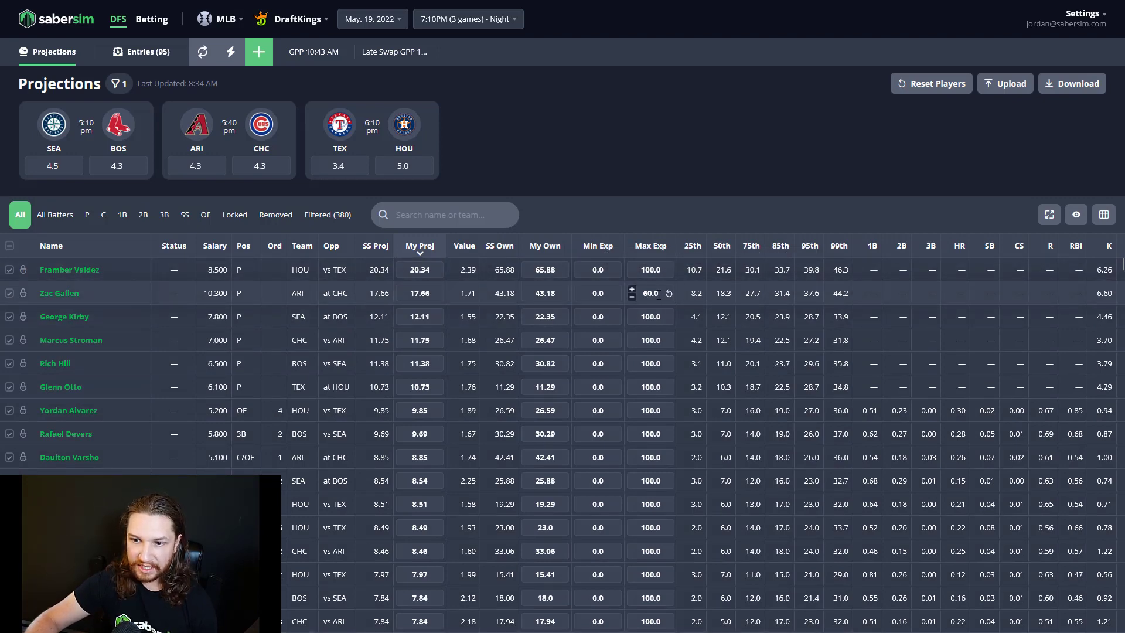
{"action": "left_click", "coordinate": [590, 250]}
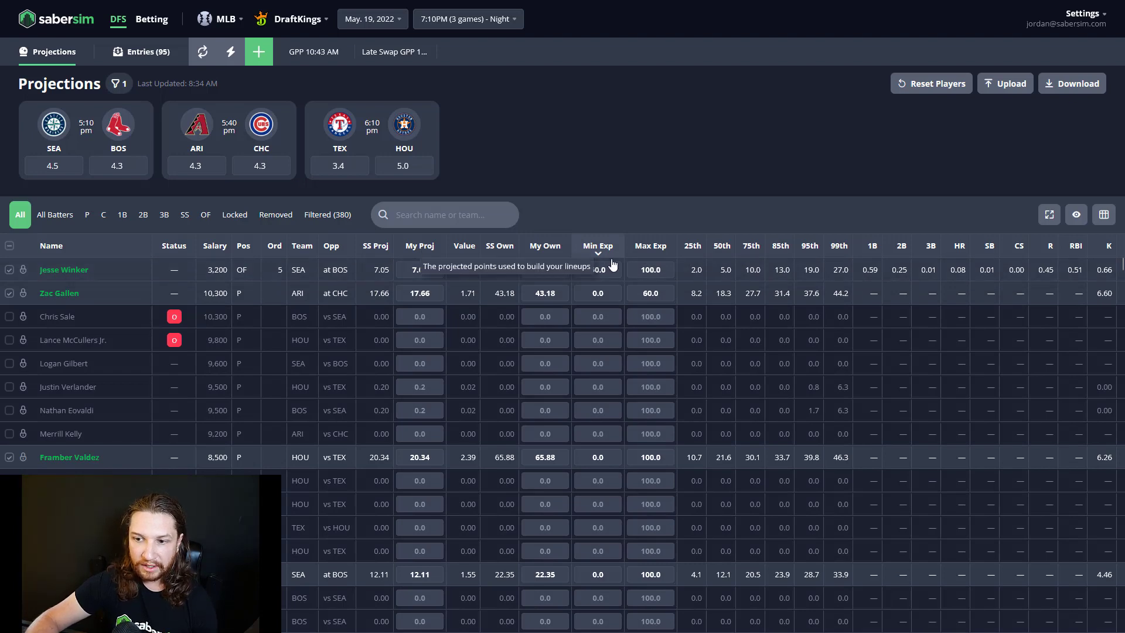
{"action": "left_click", "coordinate": [417, 248]}
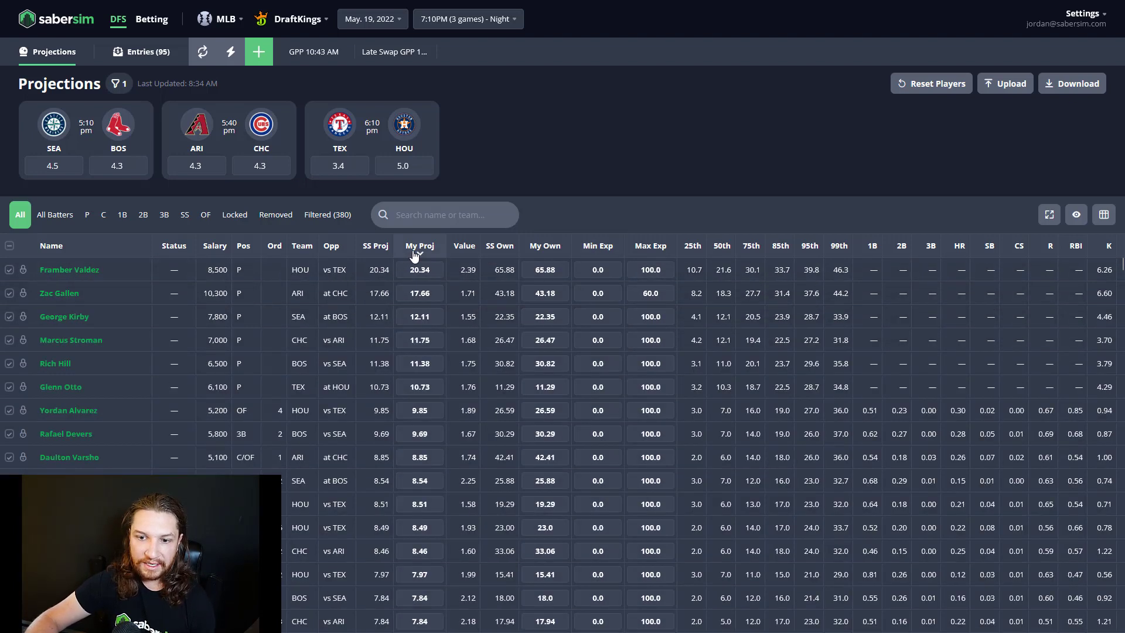
Search 'julio', clear the search, then open and dismiss the new build dialog
{"action": "left_click", "coordinate": [444, 214]}
{"action": "type", "text": "julio"}
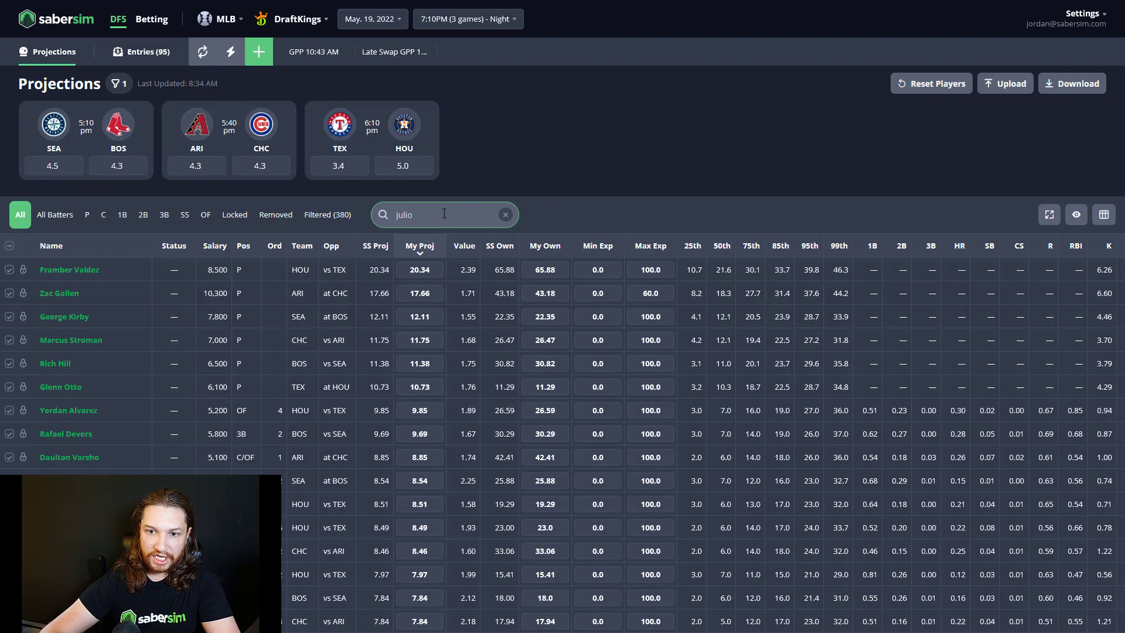
{"action": "key", "text": "ctrl+a"}
{"action": "key", "text": "BackSpace"}
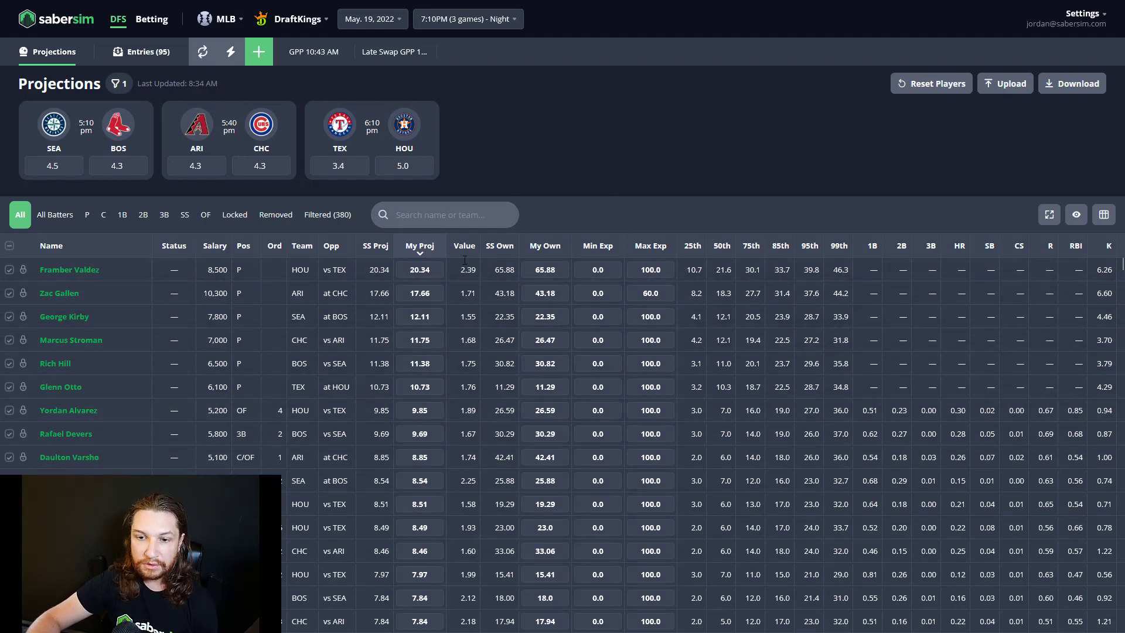
{"action": "left_click", "coordinate": [269, 64]}
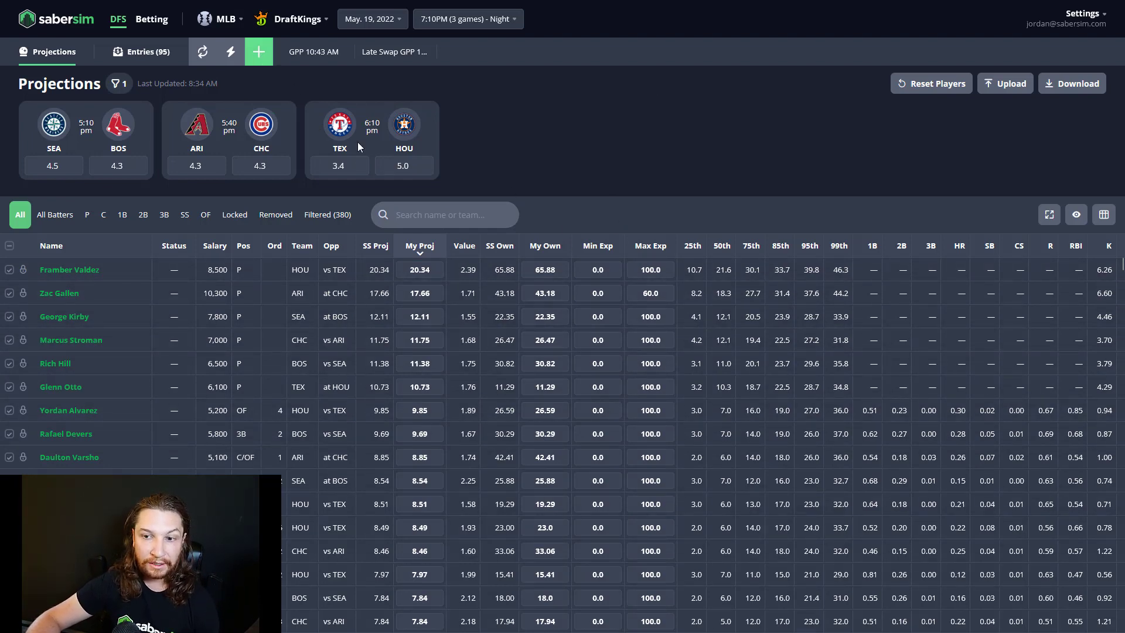
{"action": "left_click", "coordinate": [572, 143]}
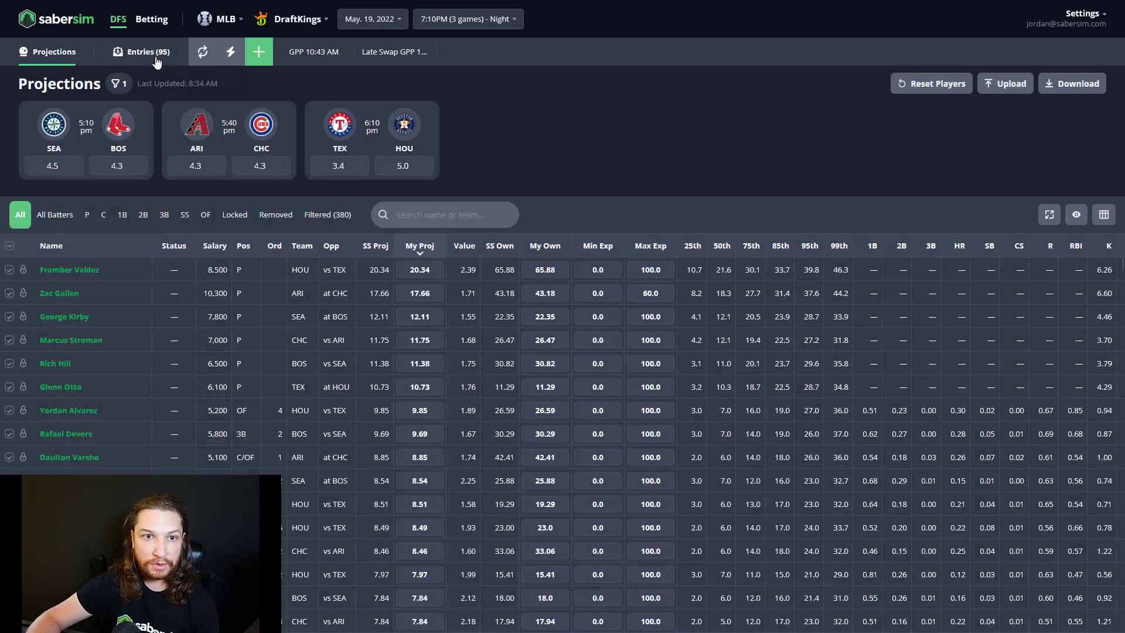
{"action": "left_click", "coordinate": [151, 56]}
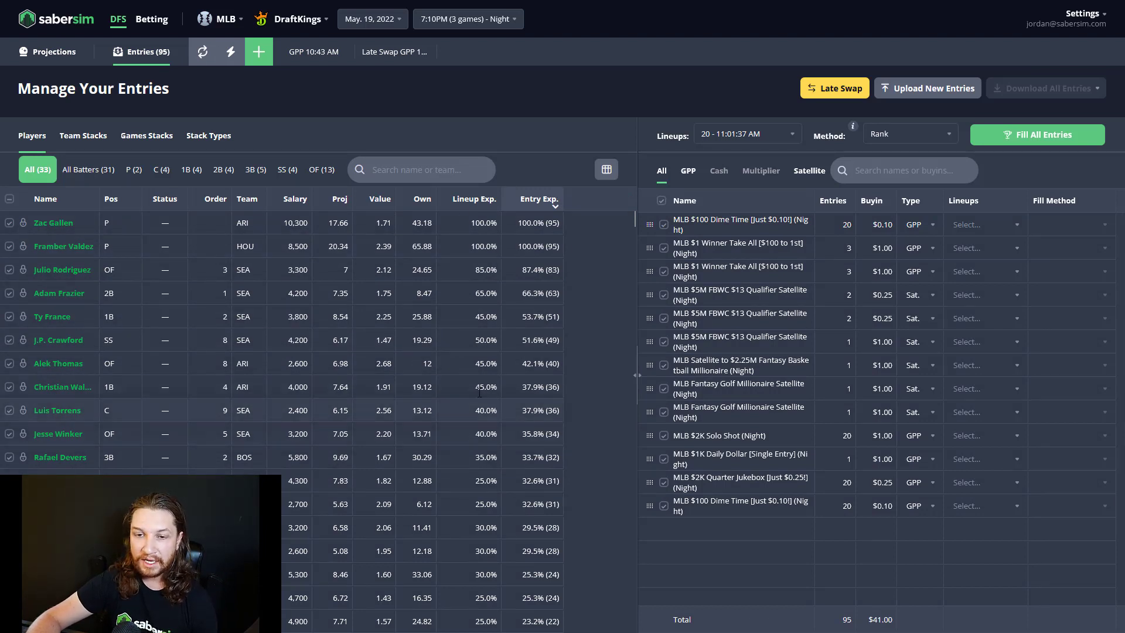
{"action": "left_click", "coordinate": [55, 53]}
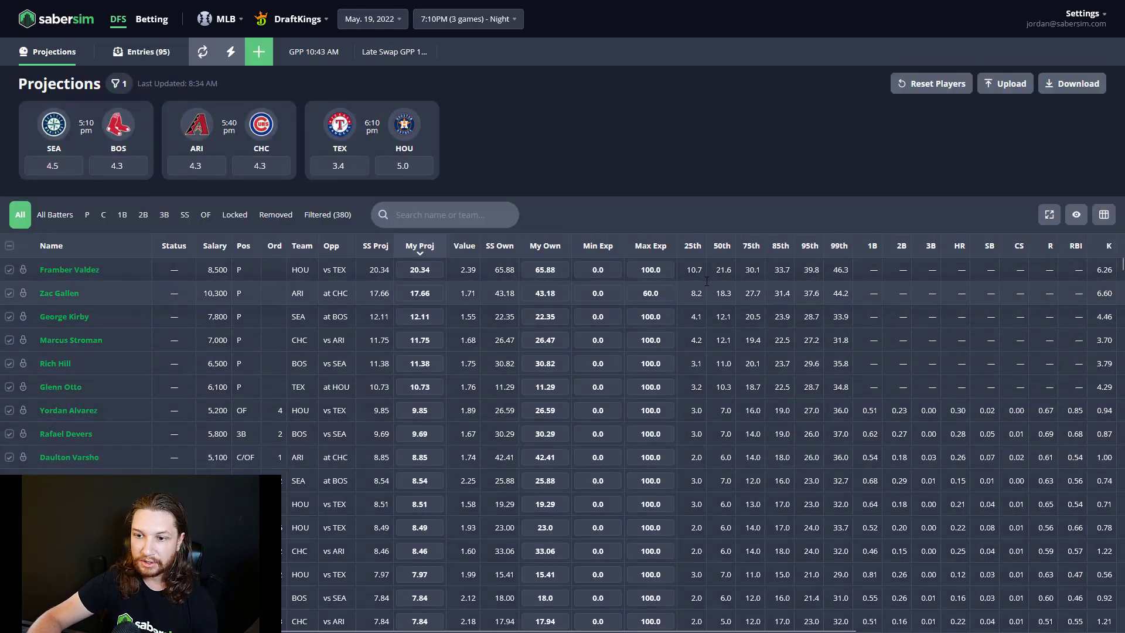
{"action": "left_click", "coordinate": [258, 52]}
{"action": "left_click", "coordinate": [614, 110]}
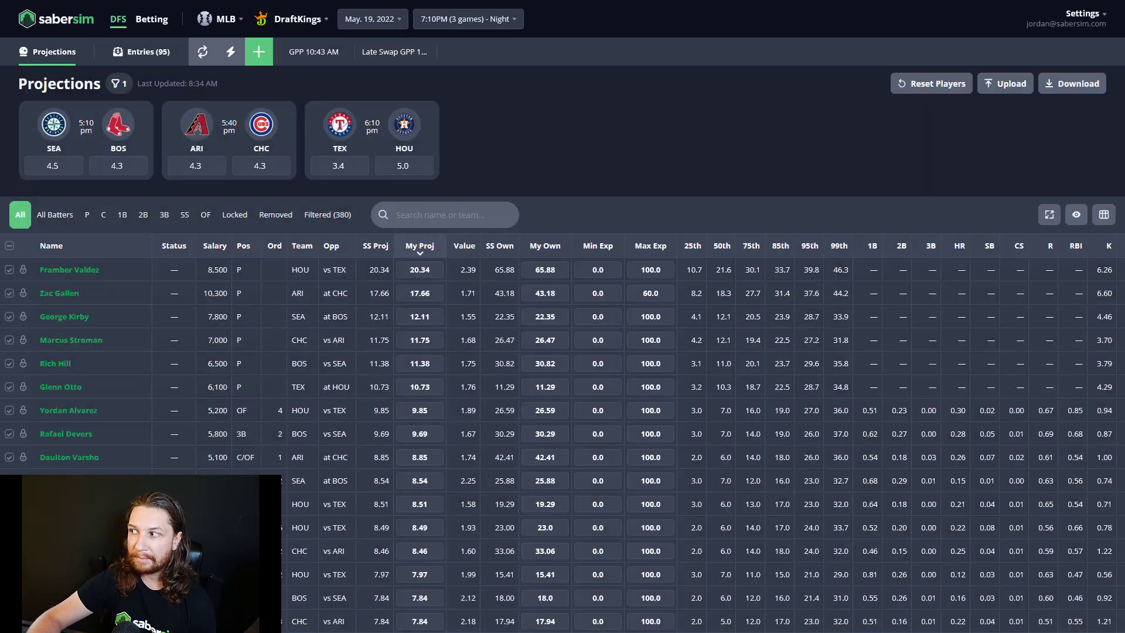